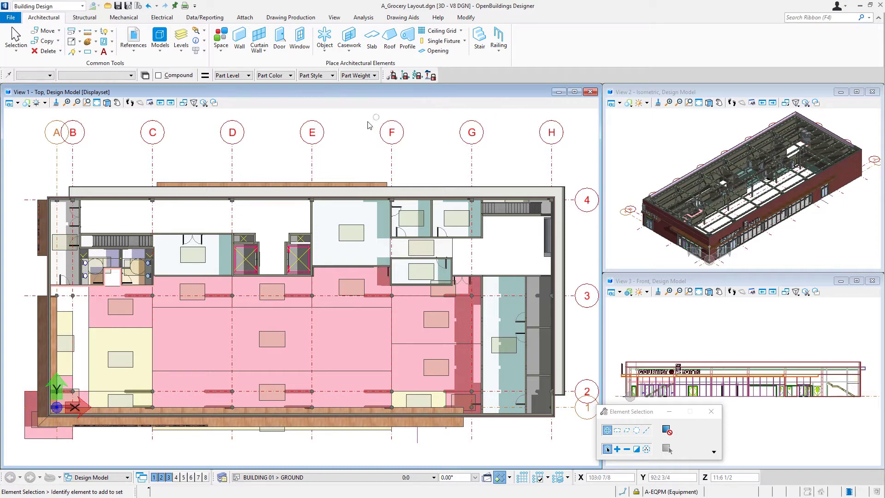
# - Start placing an architectural object, using the Retail-Specialty catalog type and its CaseTypeG | 06 item
pyautogui.click(330, 38)
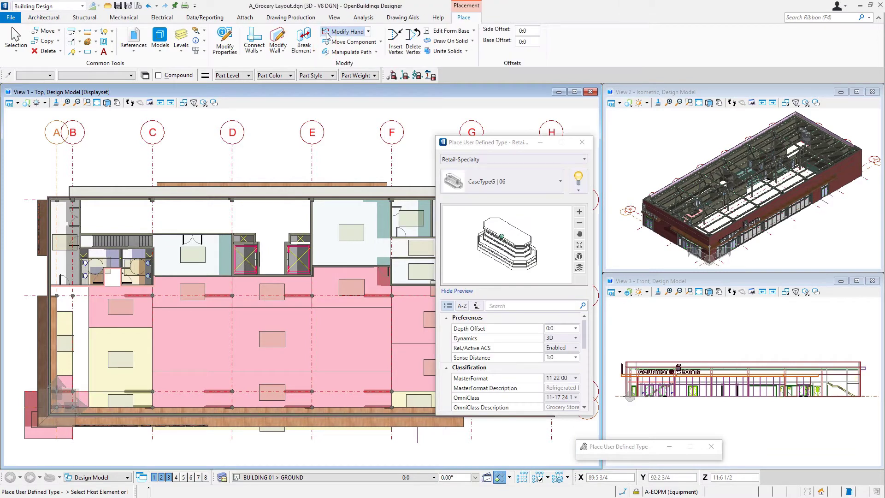
pyautogui.click(532, 161)
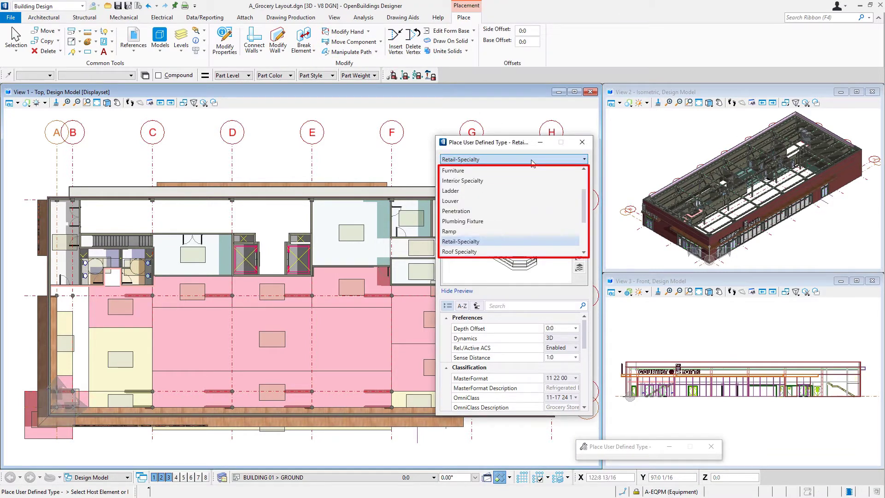
pyautogui.click(515, 243)
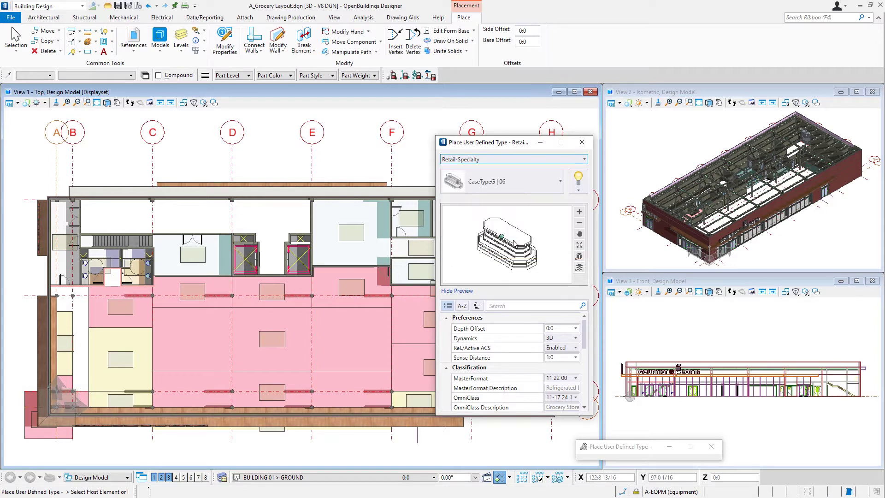
pyautogui.click(558, 186)
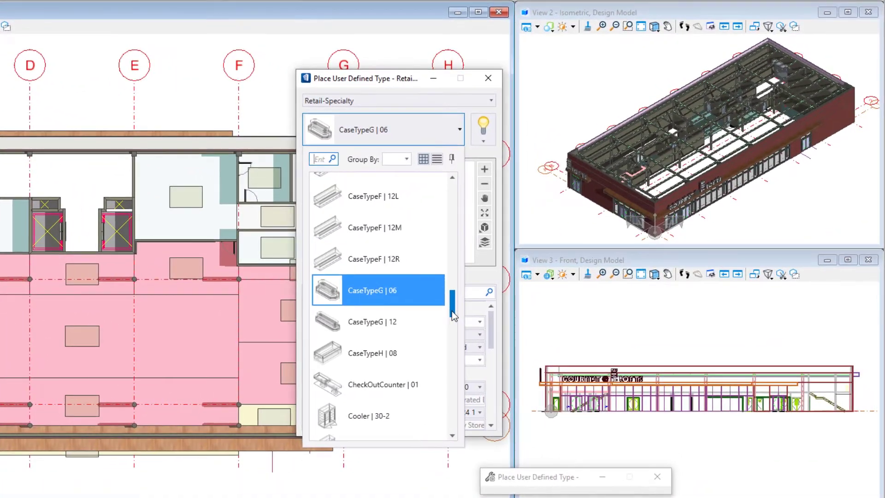
pyautogui.moveTo(476, 312); pyautogui.dragTo(453, 300)
pyautogui.click(390, 293)
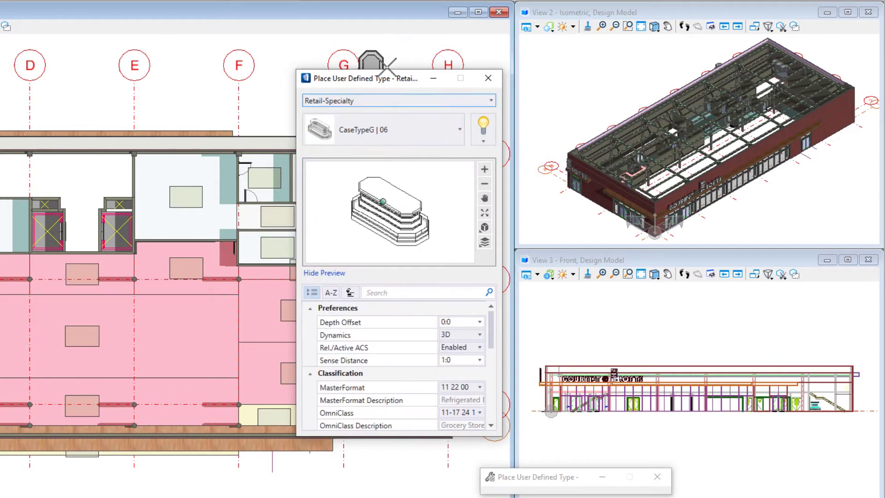
# - Place two CaseTypeG | 06 display cases lengthwise along X between gridlines F and G, one above the other in plan
pyautogui.moveTo(405, 78); pyautogui.dragTo(564, 52)
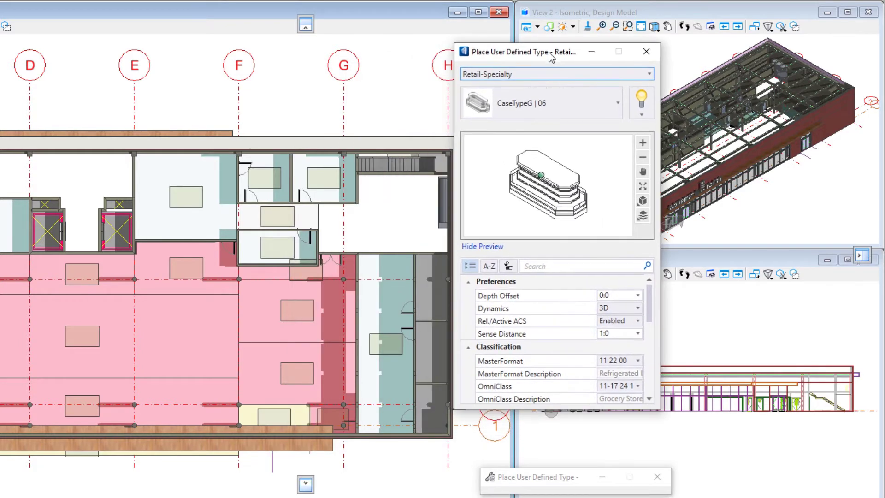
pyautogui.click(272, 301)
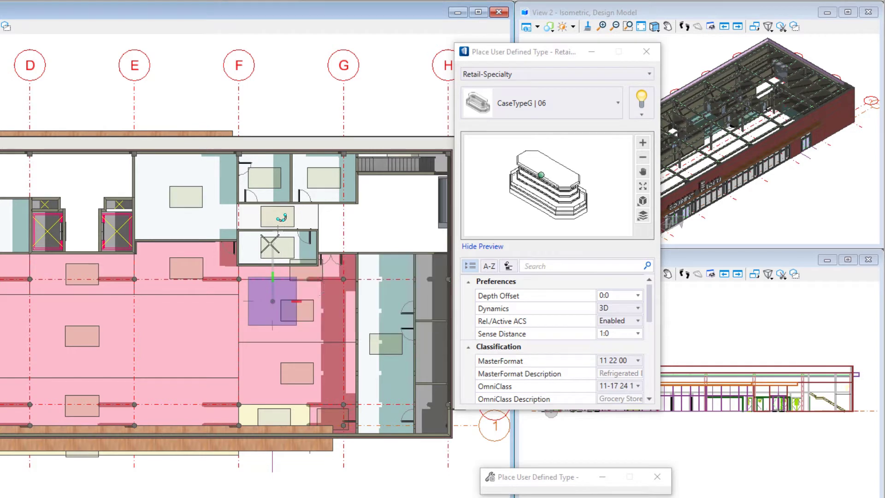
pyautogui.click(332, 289)
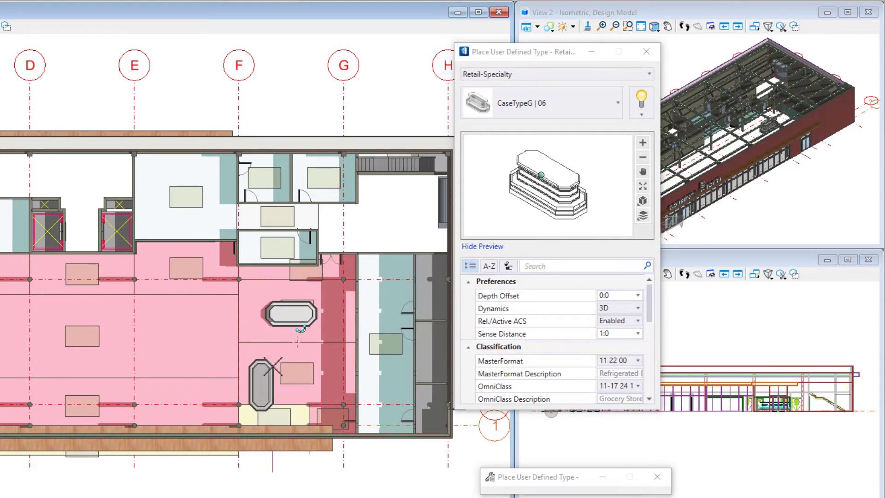
pyautogui.click(275, 366)
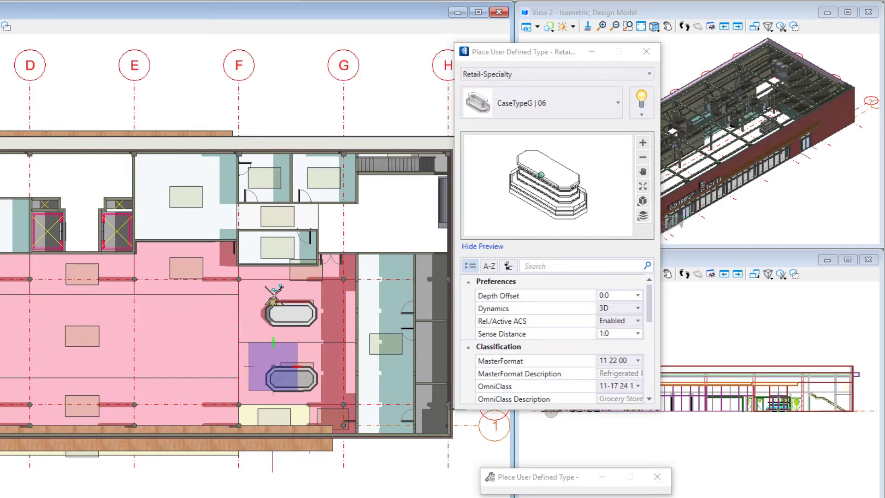
pyautogui.click(303, 318)
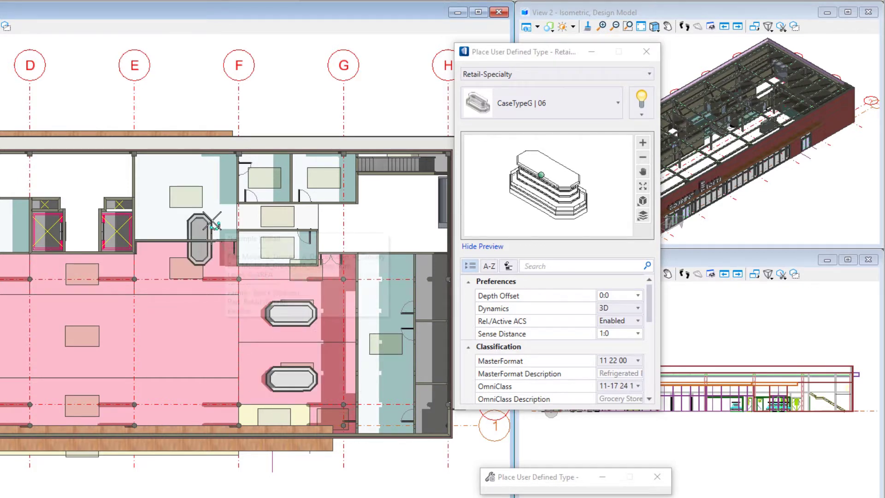
# - Switch the Retail-Specialty item being placed to Cooler | 30-4M
pyautogui.click(577, 112)
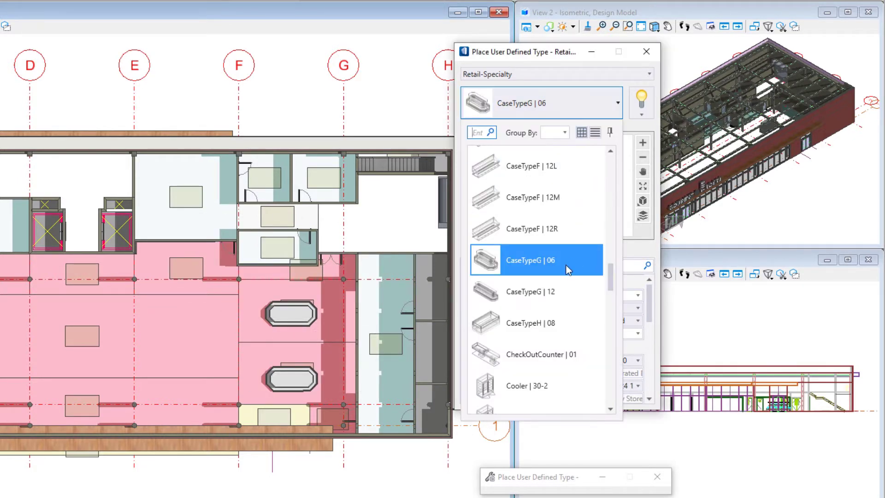
pyautogui.scroll(-3, 562, 322)
pyautogui.scroll(-3, 560, 323)
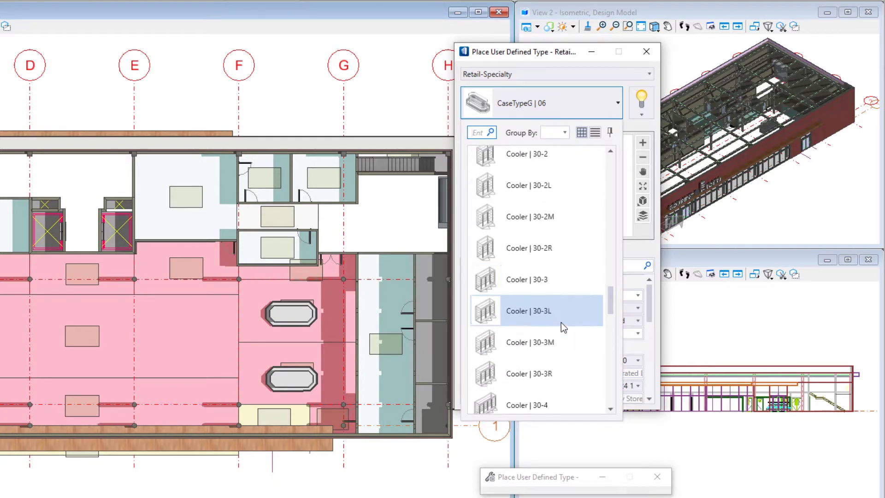
pyautogui.scroll(-2, 561, 322)
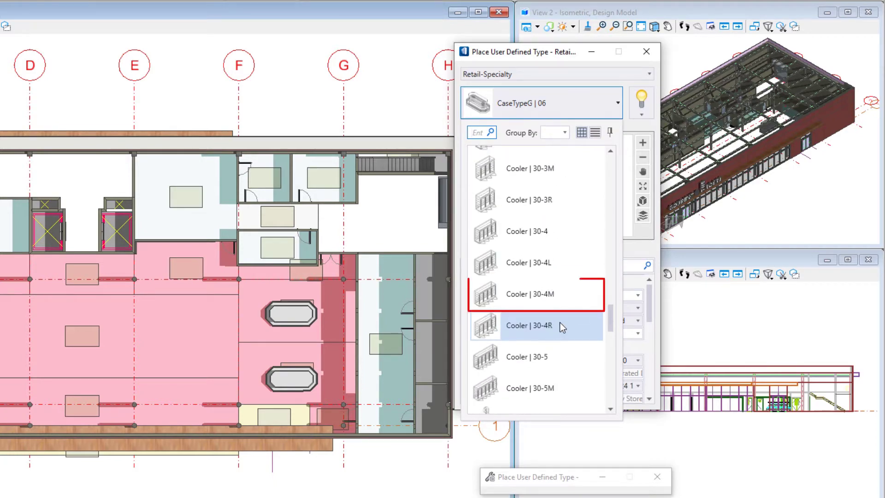
pyautogui.click(521, 291)
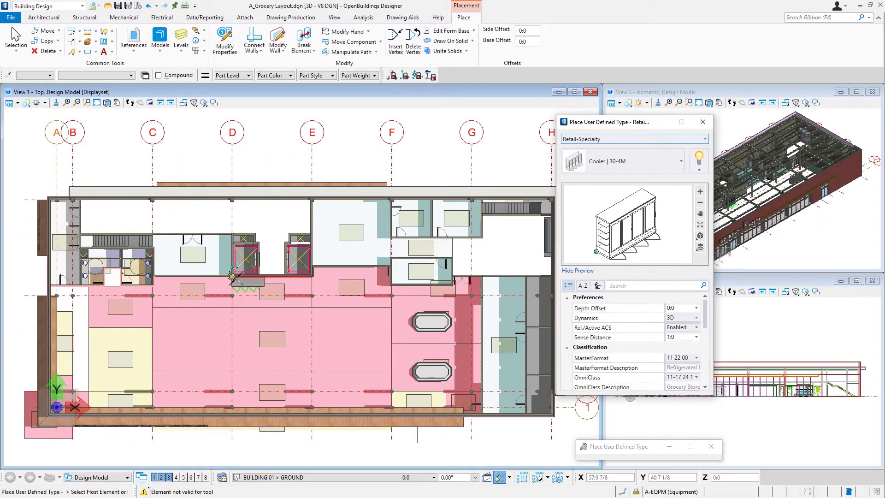
# - Place two Cooler | 30-4M units end to end along the sales-floor side of the Mail / Storage wall, starting at its west end
pyautogui.scroll(3, 199, 289)
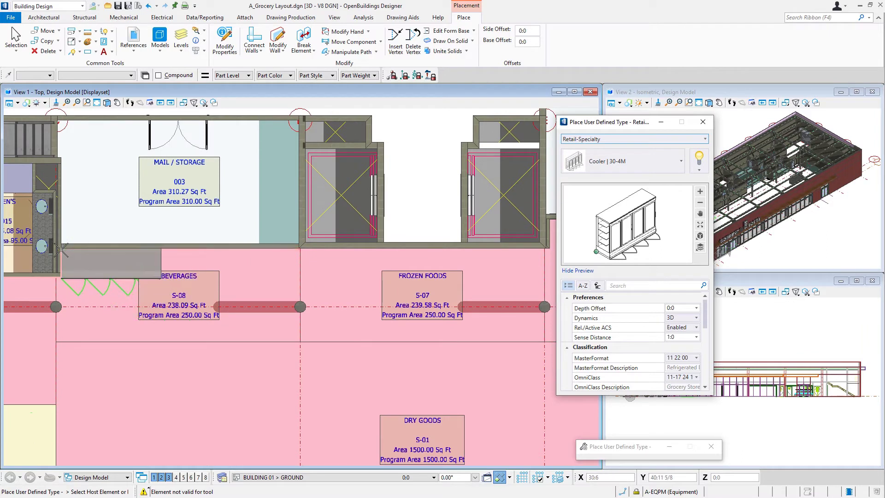
pyautogui.click(63, 253)
pyautogui.click(161, 252)
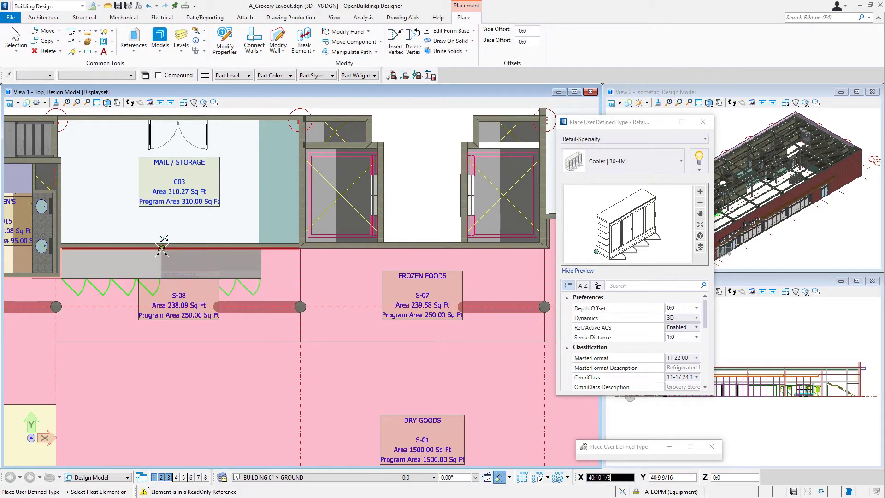
pyautogui.click(182, 252)
pyautogui.click(316, 258)
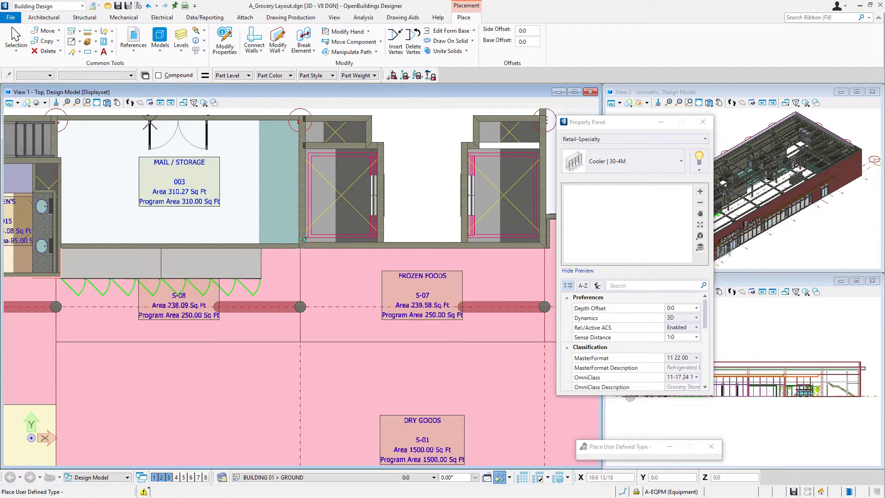
pyautogui.click(97, 102)
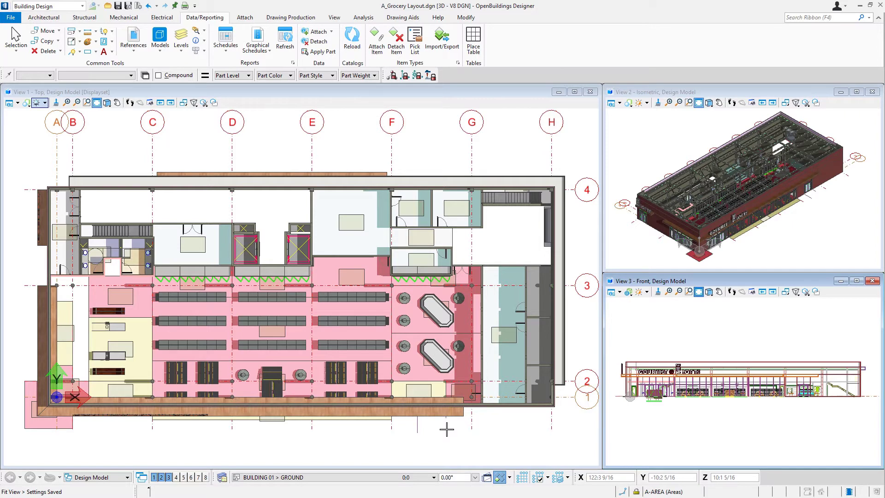
# - Turn off Locate for both attached references, A_Grocery and S_Grocery Framing
pyautogui.click(136, 54)
pyautogui.click(148, 72)
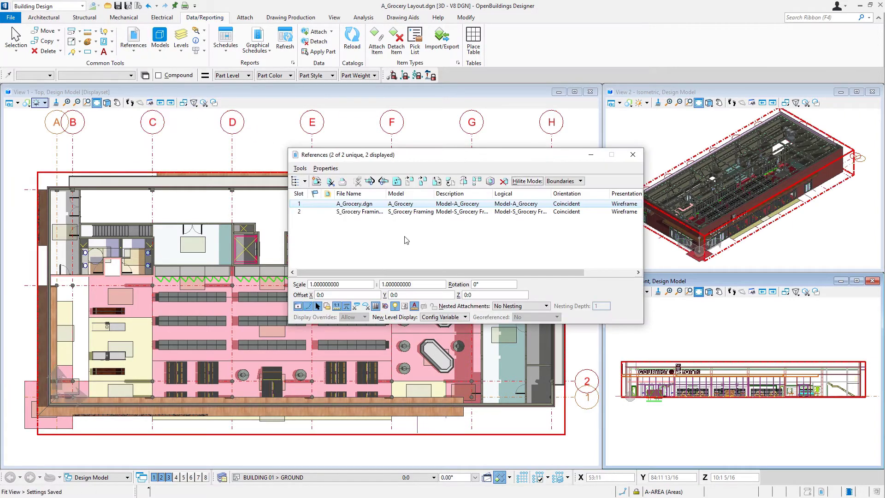
pyautogui.moveTo(419, 272); pyautogui.dragTo(469, 272)
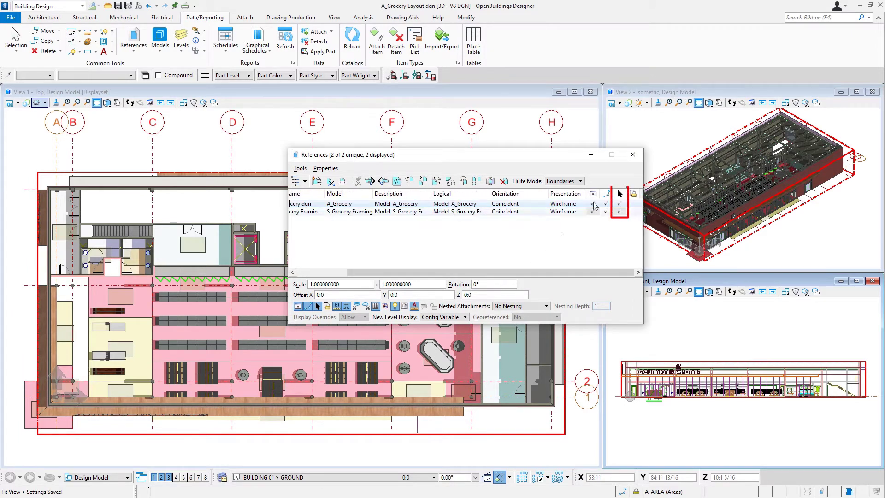
pyautogui.click(619, 203)
pyautogui.click(618, 211)
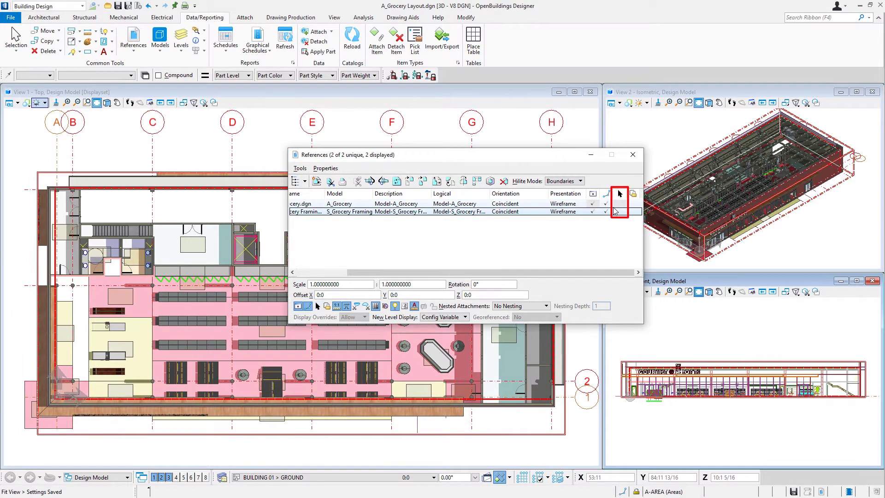
pyautogui.click(632, 155)
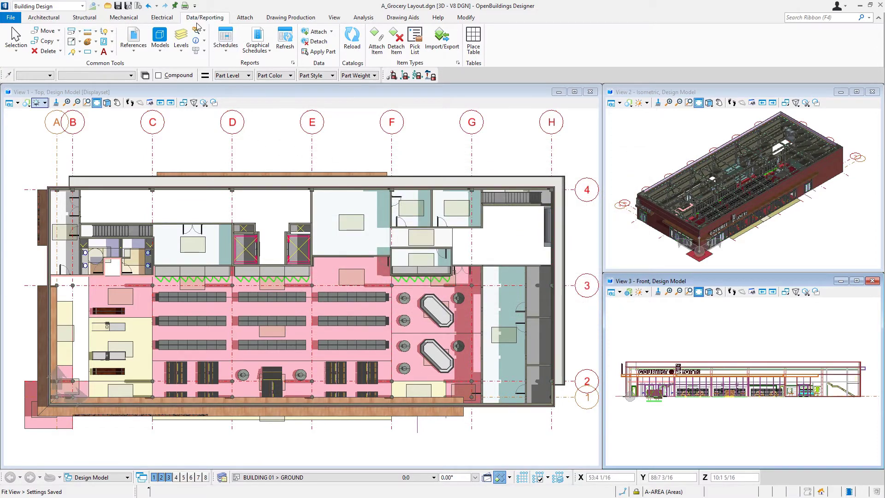
# - Open the schedules and display the multi-category schedule Fixtures by Space
pyautogui.click(226, 39)
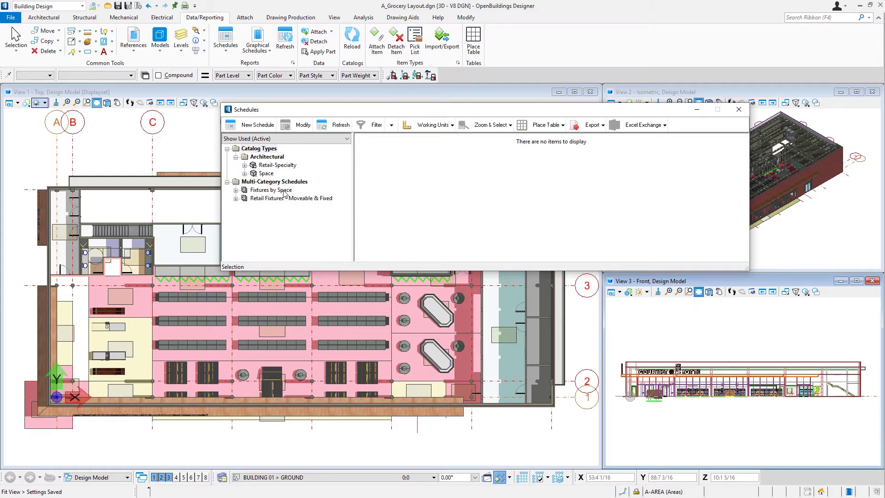
pyautogui.click(235, 190)
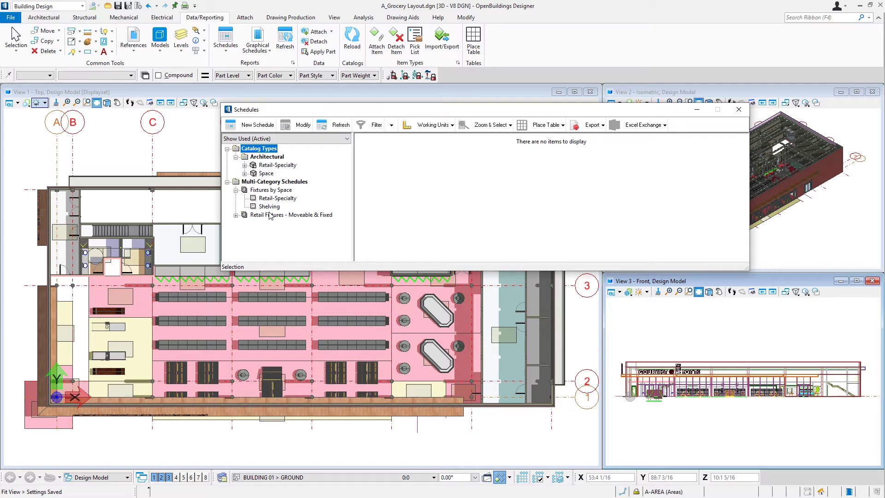
pyautogui.click(277, 190)
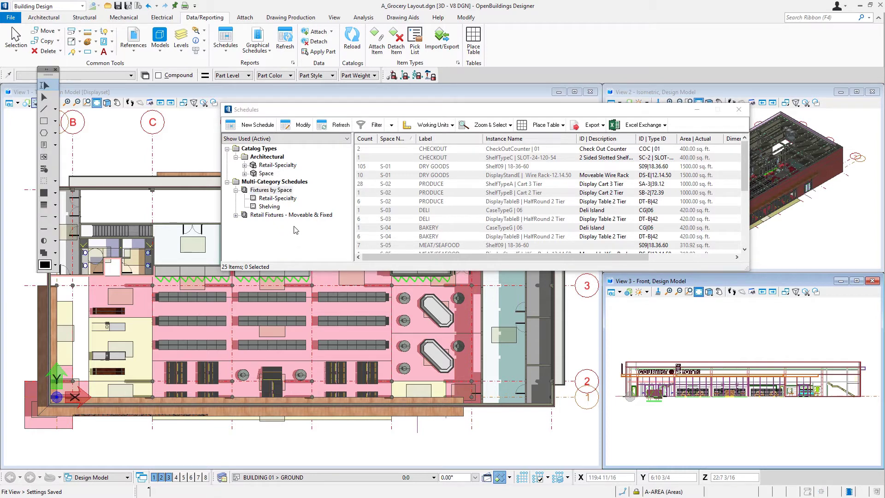
pyautogui.click(294, 191)
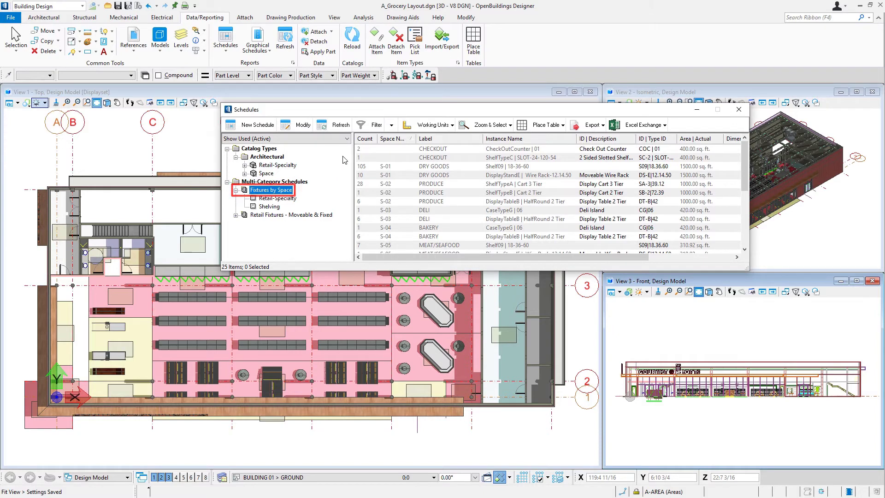
pyautogui.click(244, 191)
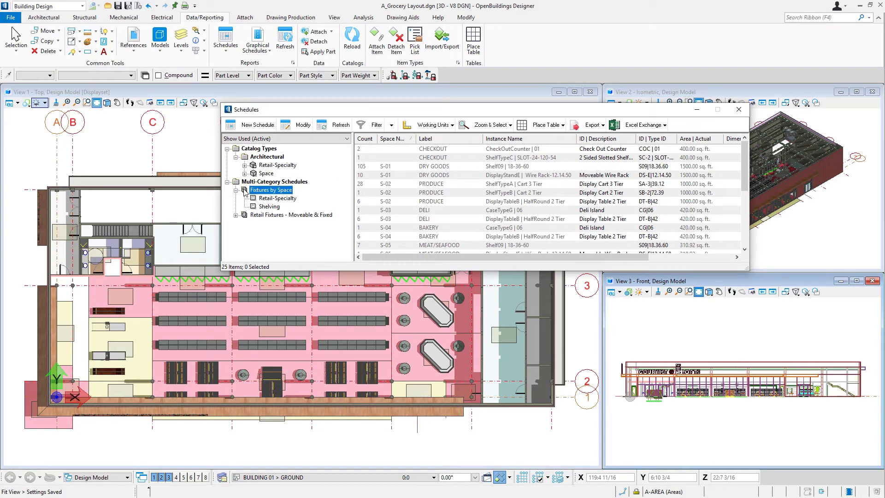
# - Modify the Fixtures by Space schedule by adding Label as a sort criterion and moving it ahead of Space Number
pyautogui.click(304, 127)
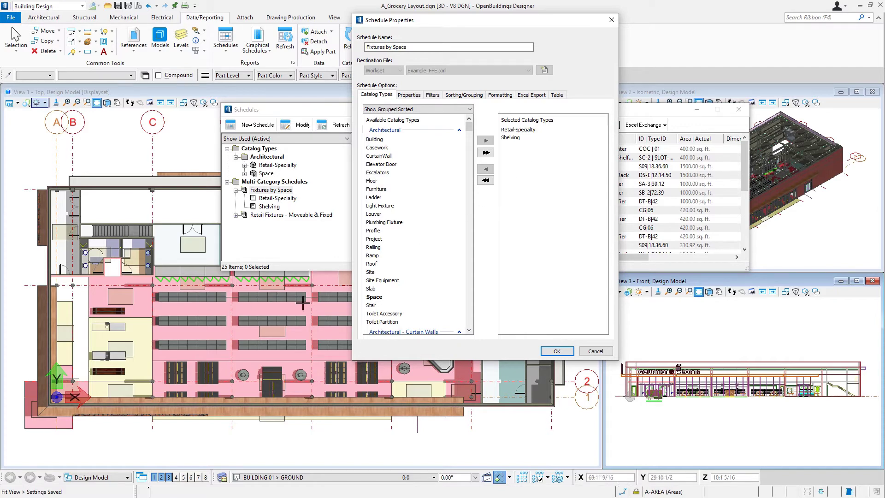
pyautogui.click(409, 95)
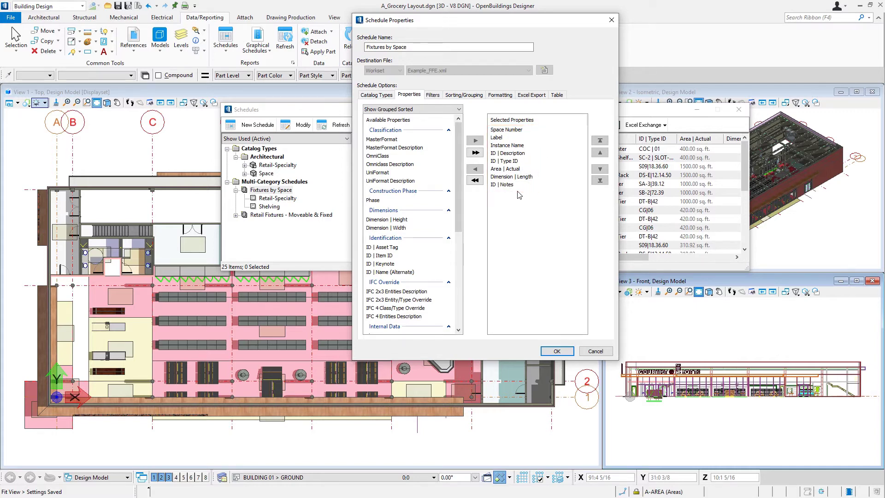
pyautogui.click(436, 95)
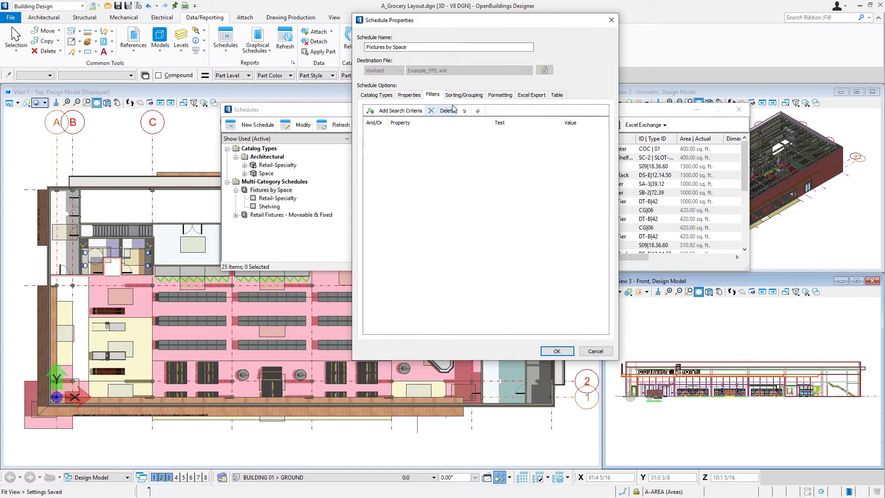
pyautogui.click(463, 94)
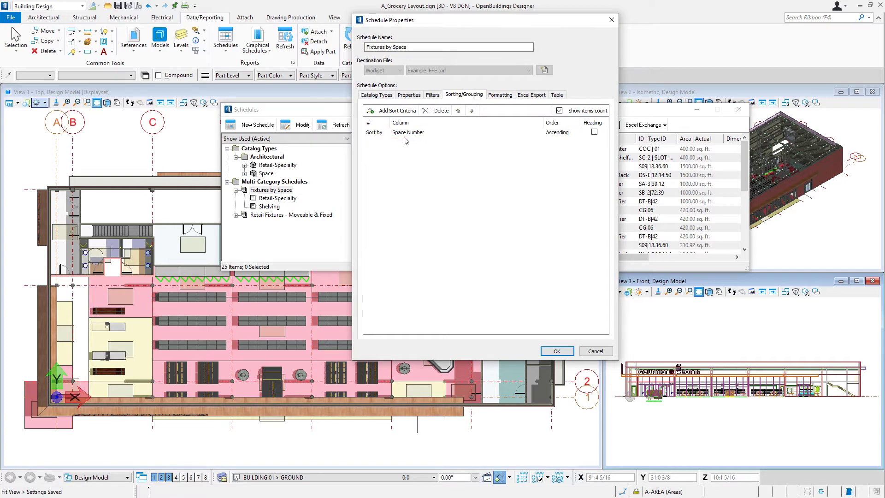
pyautogui.click(401, 111)
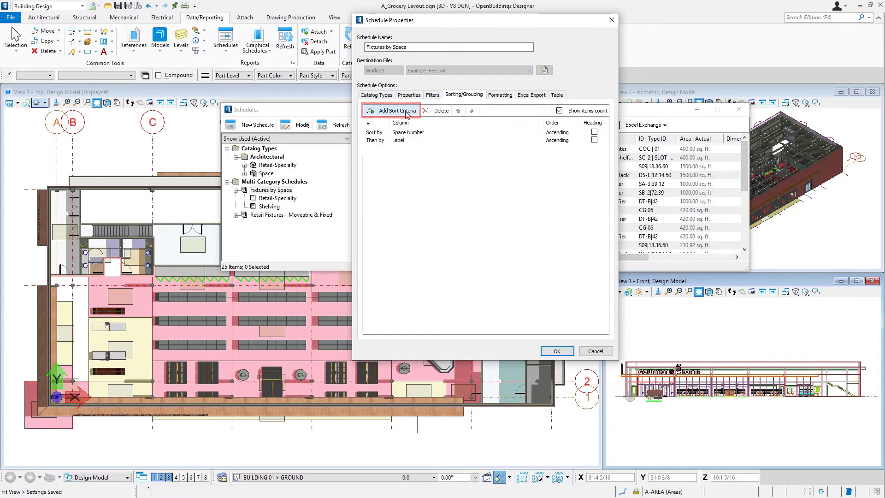
pyautogui.click(408, 141)
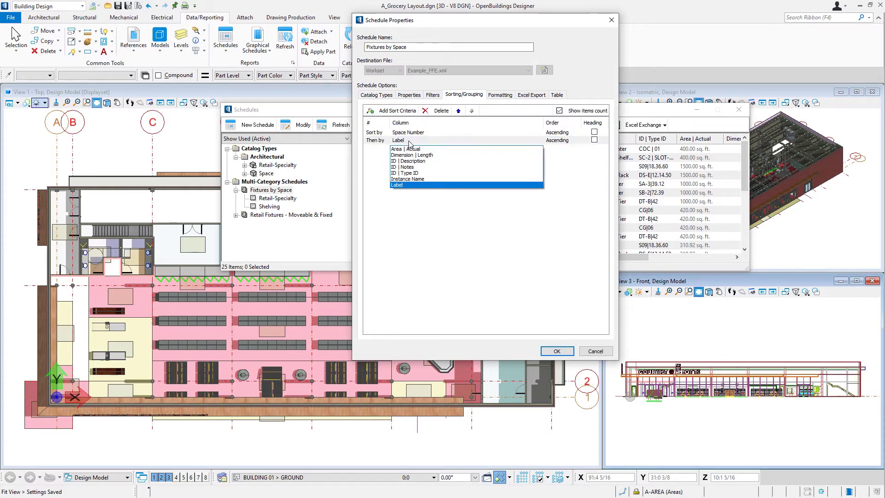
pyautogui.click(413, 185)
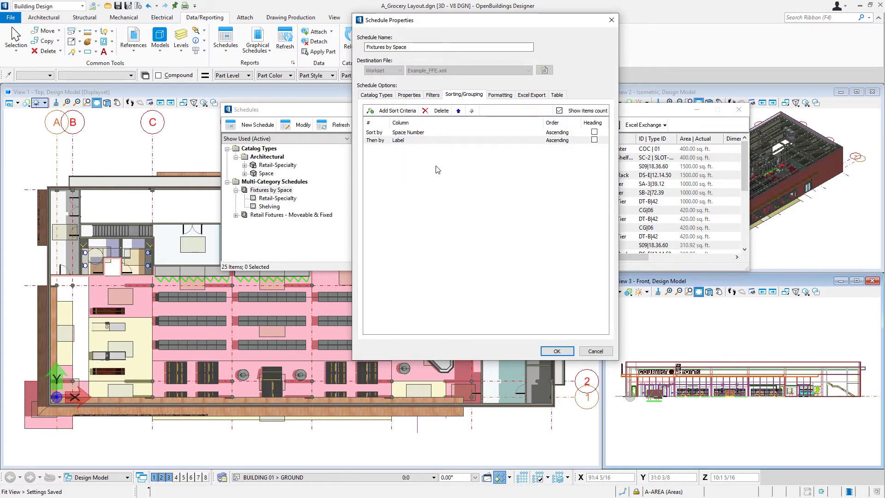
pyautogui.click(459, 111)
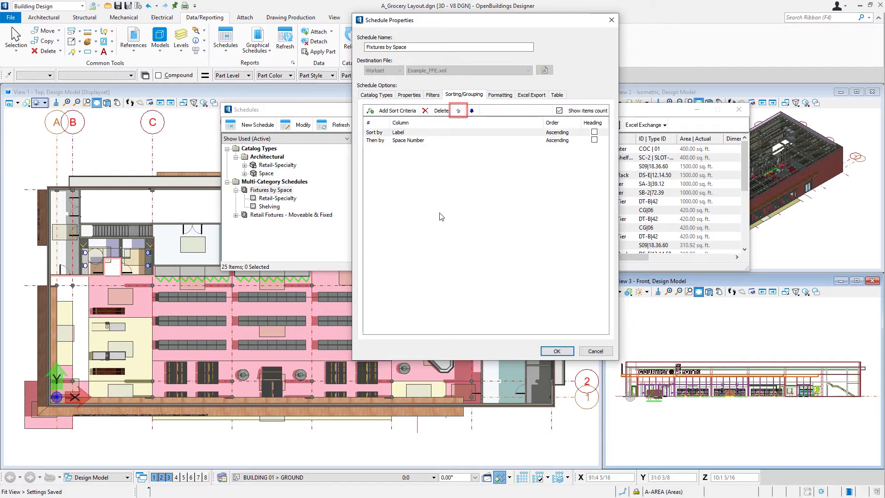
# - Turn on headings for both the Label and Space Number sort criteria and apply the Fixtures by Space schedule properties
pyautogui.click(594, 132)
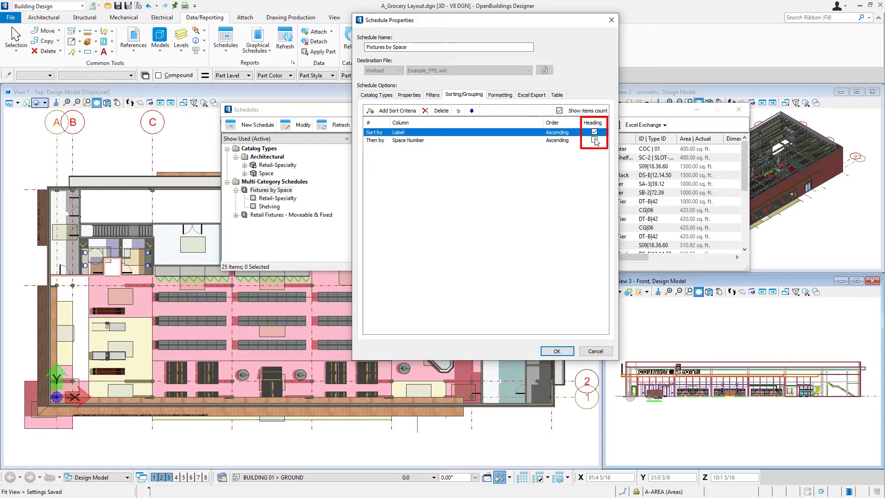
pyautogui.click(595, 139)
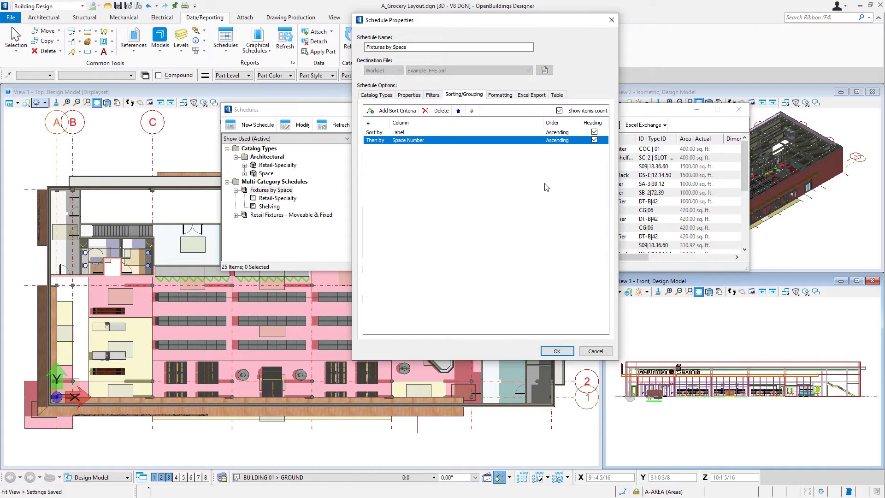
pyautogui.click(557, 350)
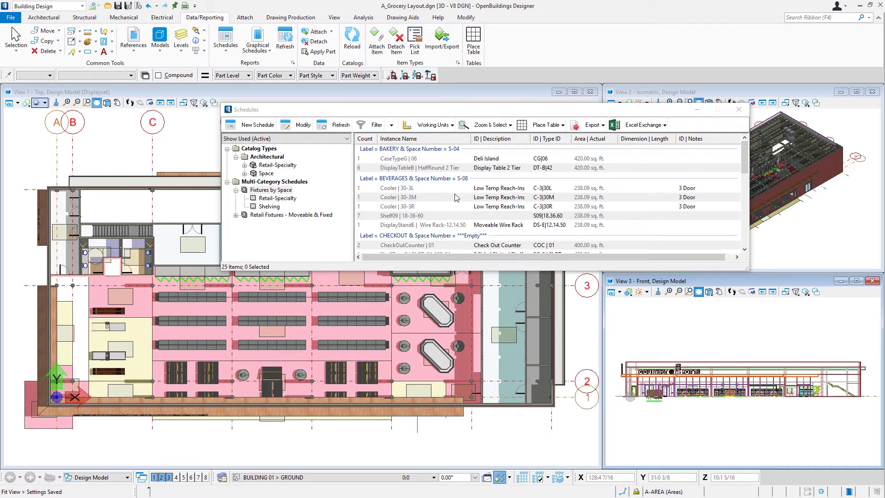
# - Review the fixture groups by label and space number through the whole Fixtures by Space schedule, then close the schedules
pyautogui.scroll(-5, 456, 197)
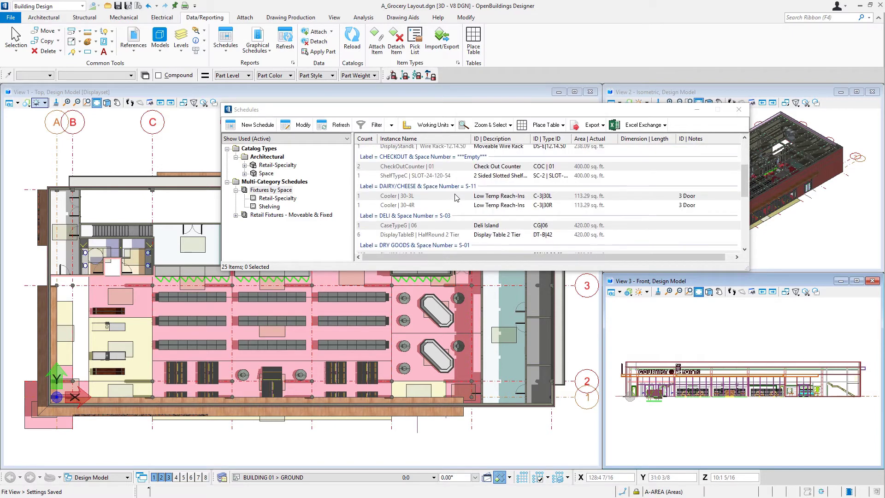
pyautogui.scroll(-5, 456, 197)
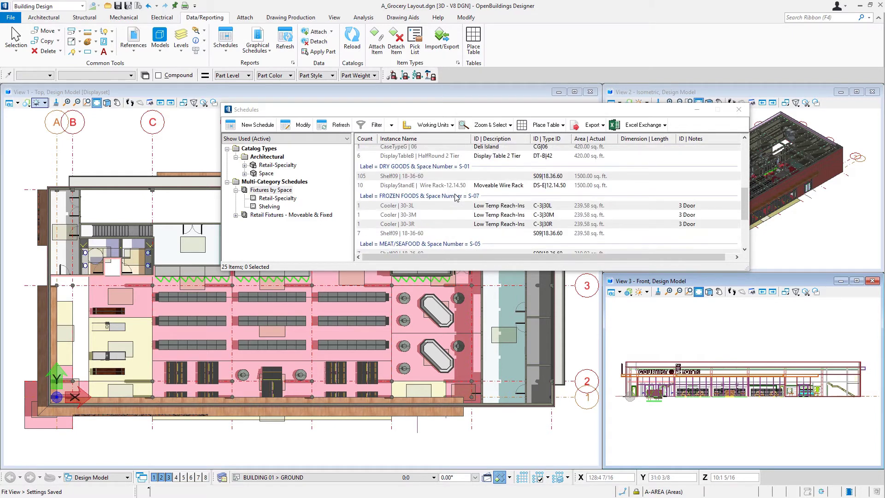
pyautogui.scroll(-3, 455, 197)
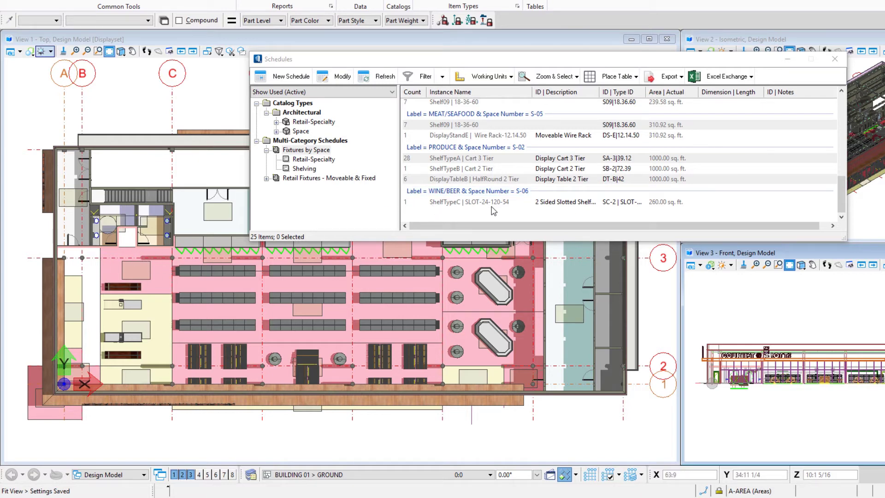
pyautogui.scroll(1, 493, 211)
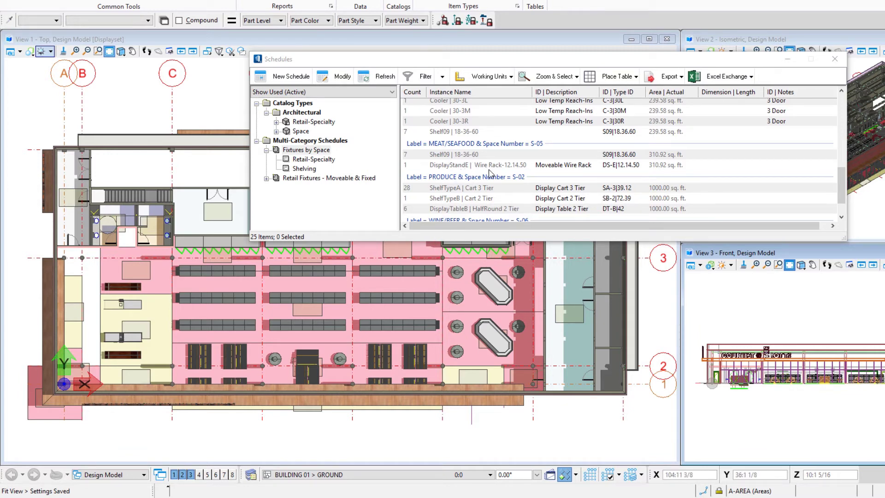
pyautogui.click(834, 59)
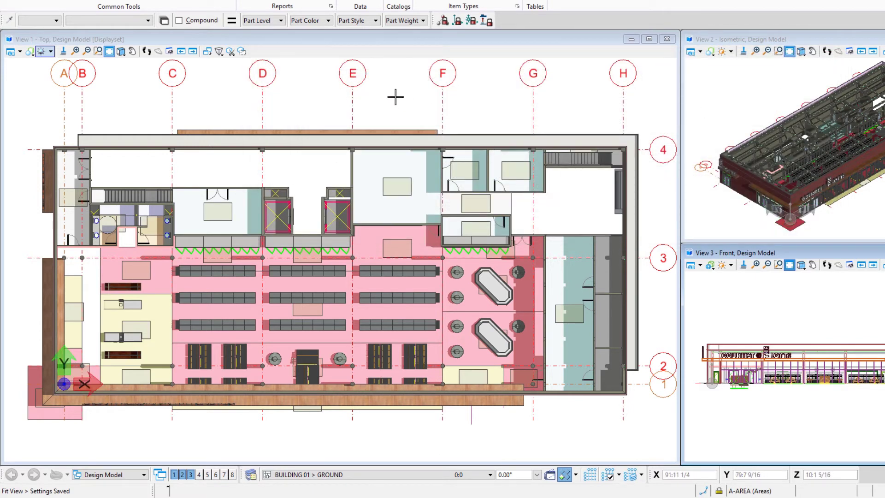
# - Copy the northern CaseTypeG | 06 island once into the Meat/Seafood area between grid lines E and F, near grid line 3
pyautogui.rightClick(396, 98)
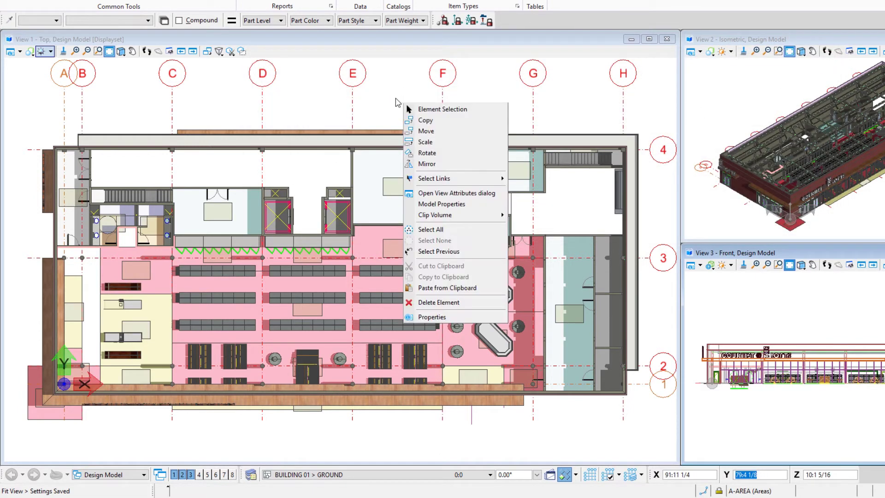
pyautogui.click(429, 120)
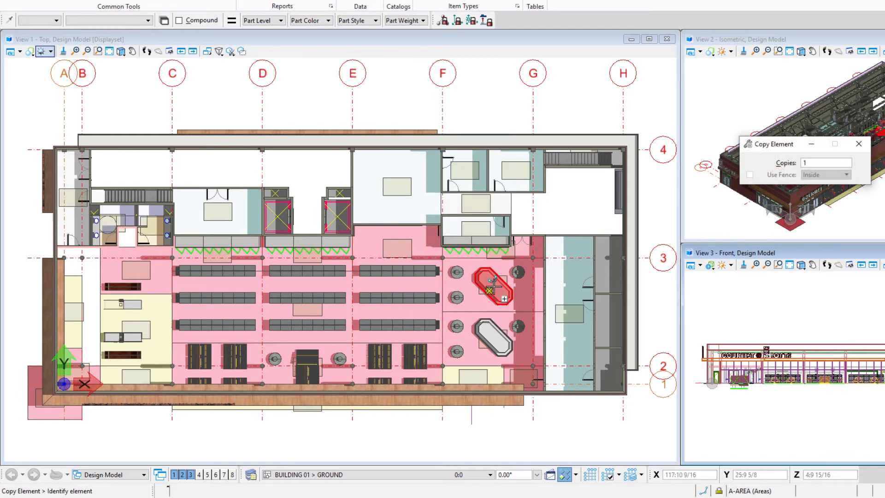
pyautogui.click(491, 289)
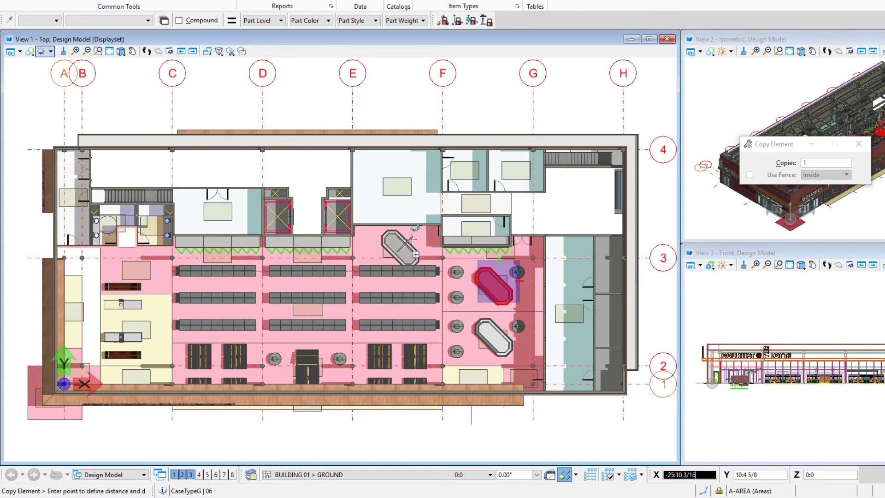
pyautogui.click(390, 247)
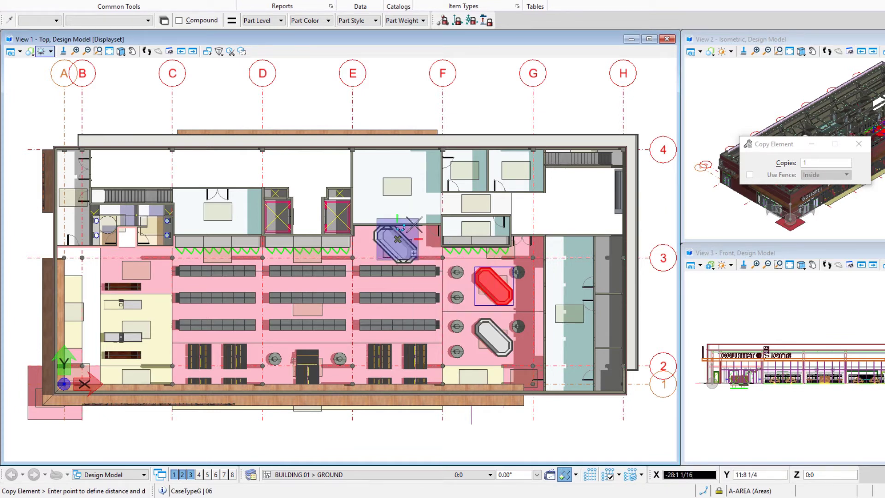
pyautogui.rightClick(392, 244)
# - Rotate the copied CaseTypeG | 06 island by an active angle of 45° about its element center
pyautogui.rightClick(403, 86)
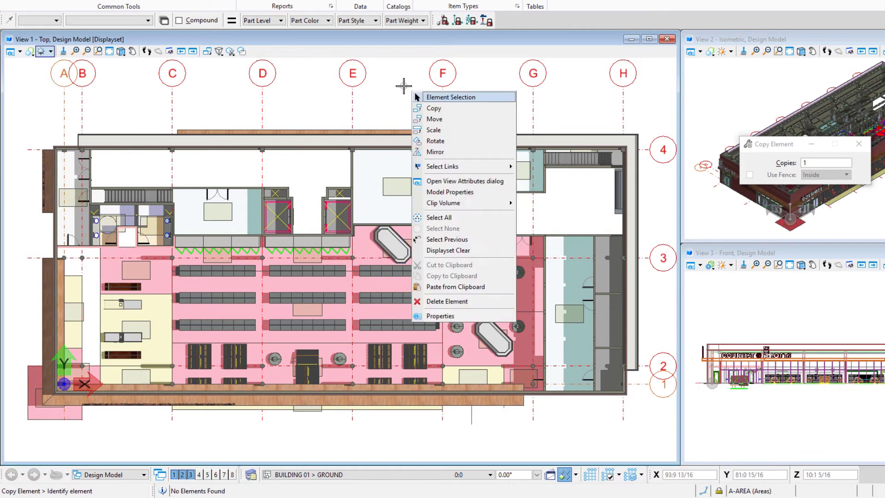
pyautogui.click(426, 141)
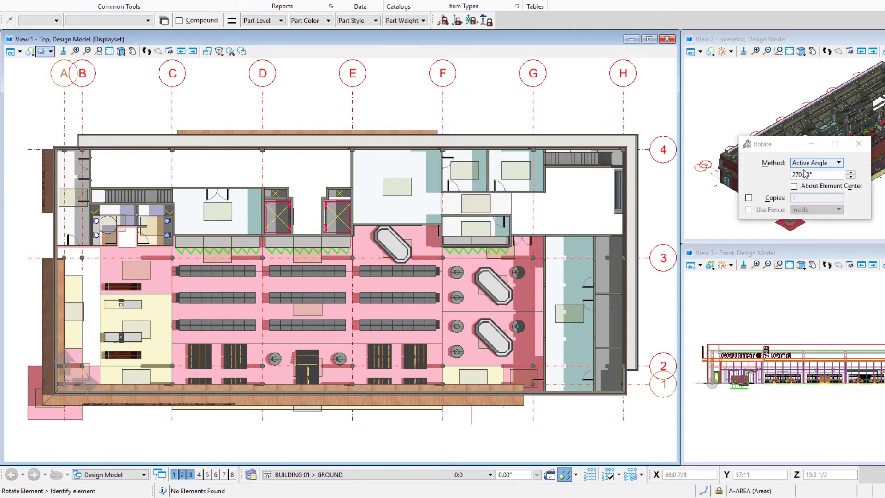
pyautogui.click(815, 174)
pyautogui.write('270')
pyautogui.press('Return')
pyautogui.write('45')
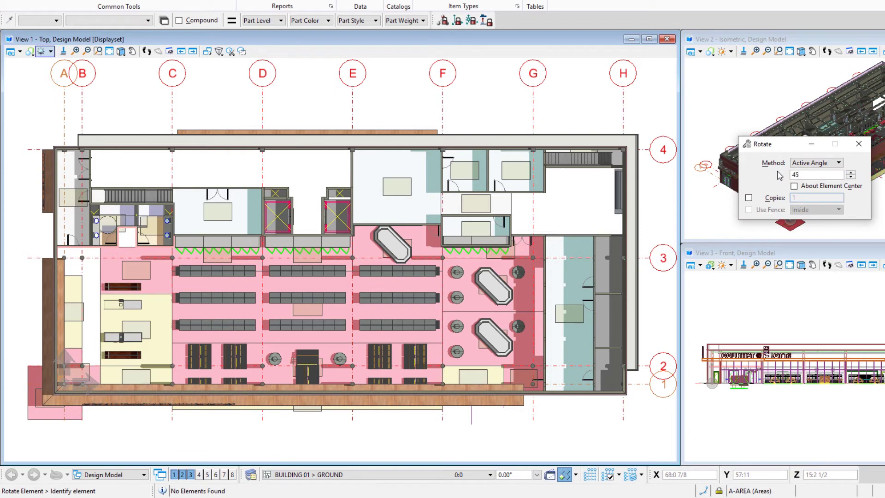
pyautogui.press('Tab')
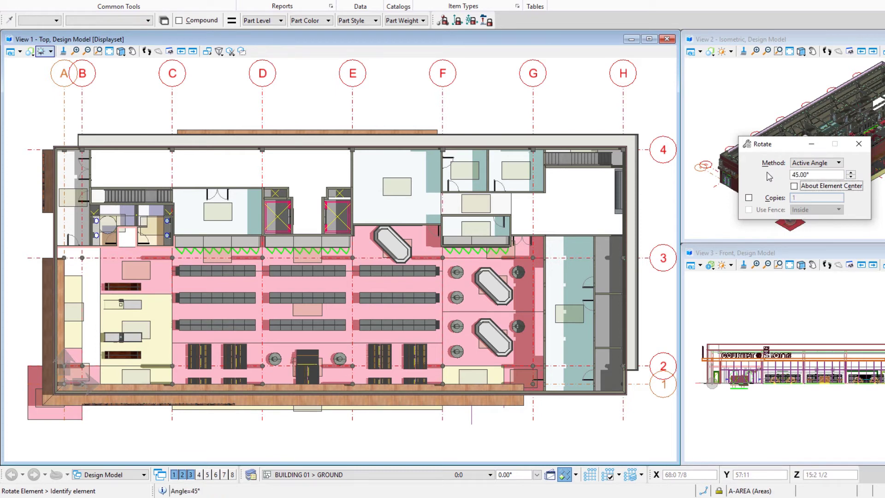
pyautogui.click(855, 186)
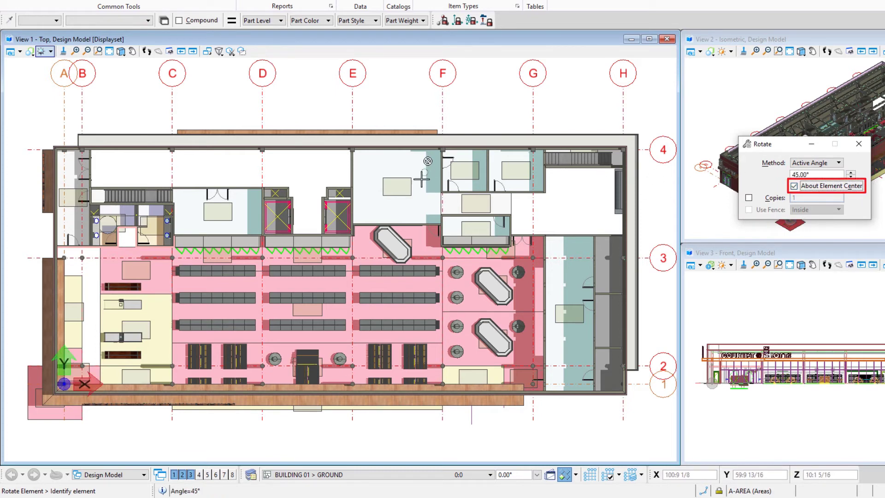
pyautogui.click(394, 236)
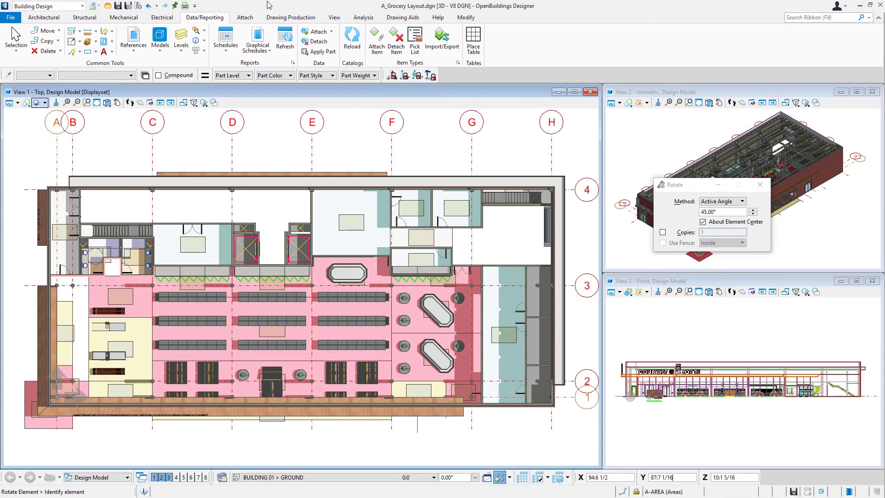
# - Reopen the Fixtures by Space schedule, check the fixtures listed under MEAT/SEAFOOD, and close the schedules
pyautogui.click(226, 37)
pyautogui.click(244, 189)
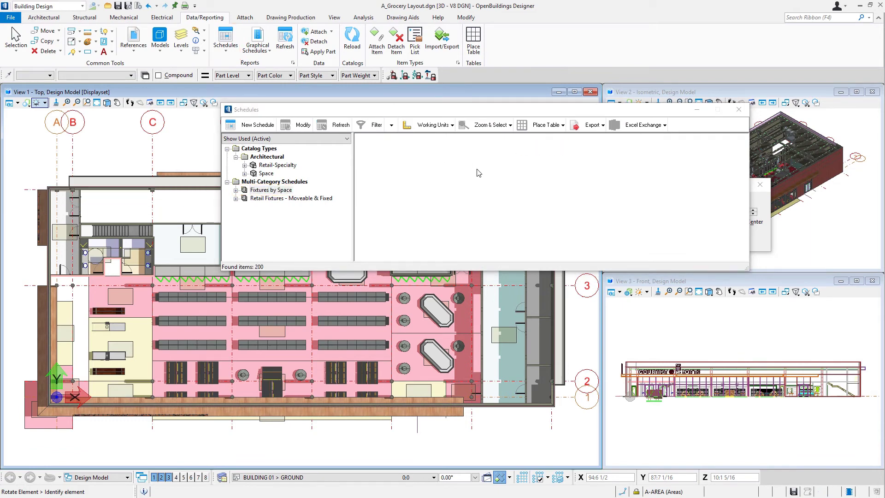
pyautogui.scroll(-3, 477, 169)
pyautogui.scroll(-6, 477, 171)
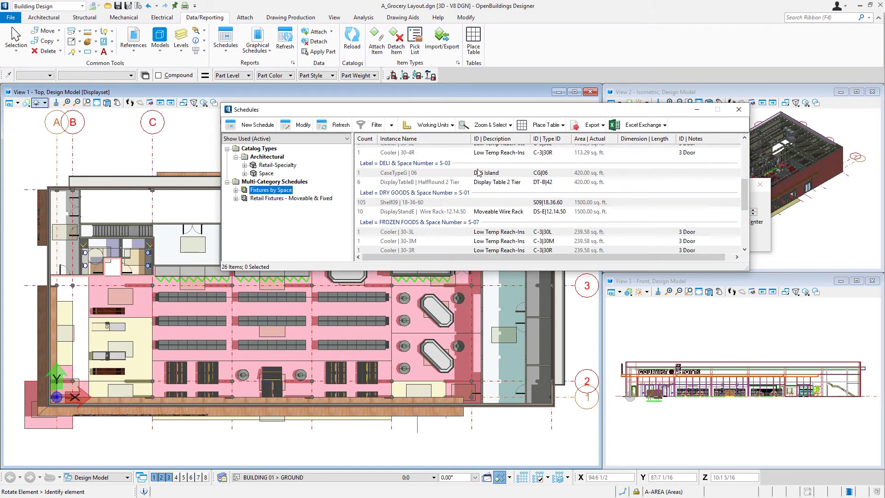
pyautogui.scroll(-1, 477, 172)
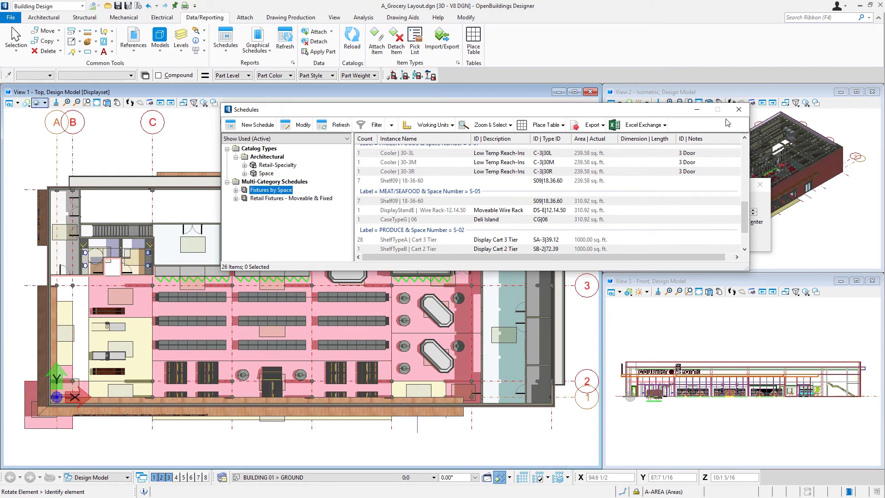
pyautogui.click(738, 109)
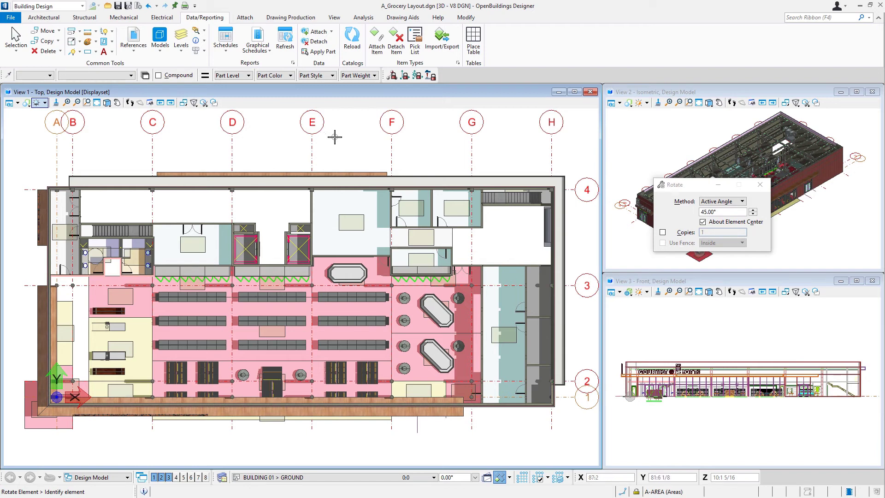
# - Add a file link to pfi-7_island_reference.pdf from the CutSheets folder to the rotated island case and deselect it
pyautogui.click(16, 37)
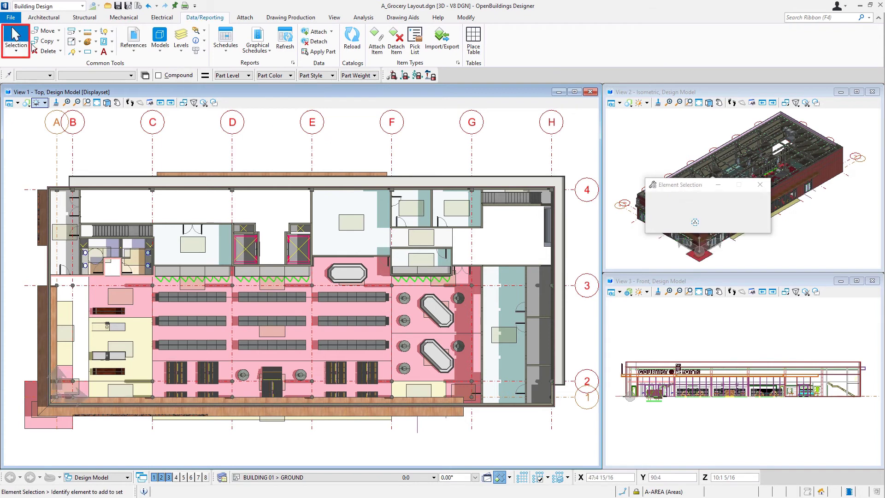
pyautogui.click(347, 273)
pyautogui.rightClick(348, 273)
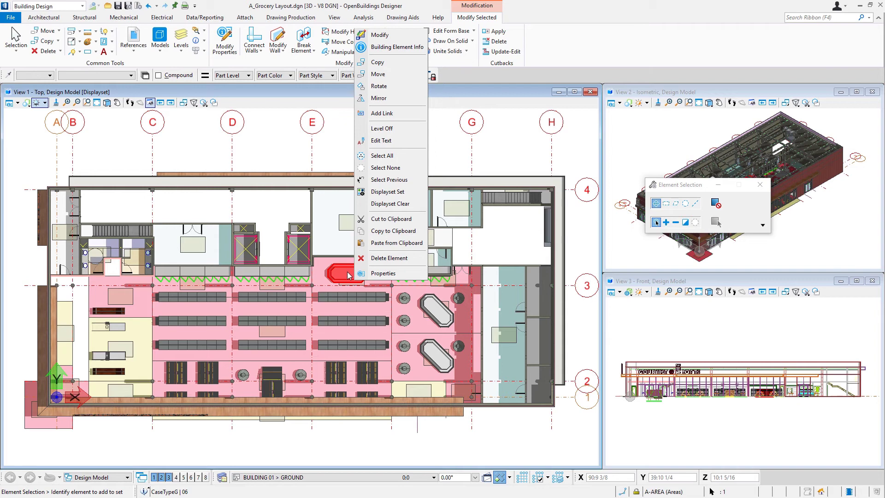
pyautogui.click(389, 118)
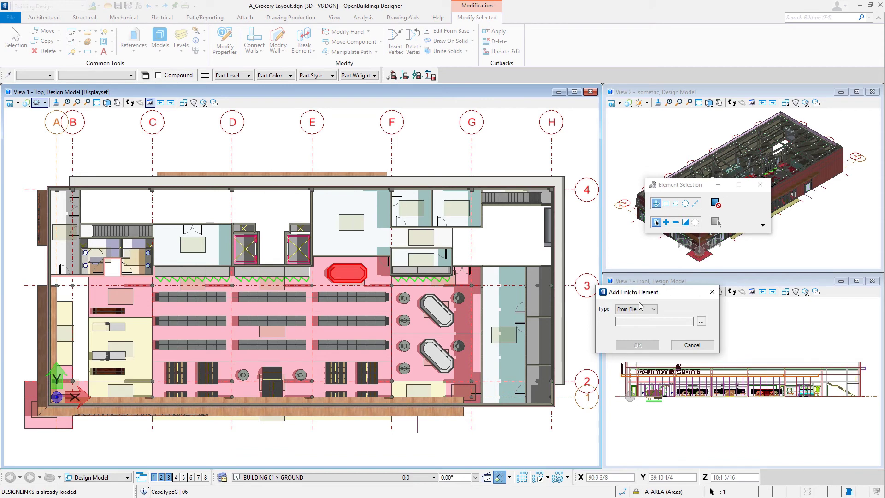
pyautogui.click(701, 321)
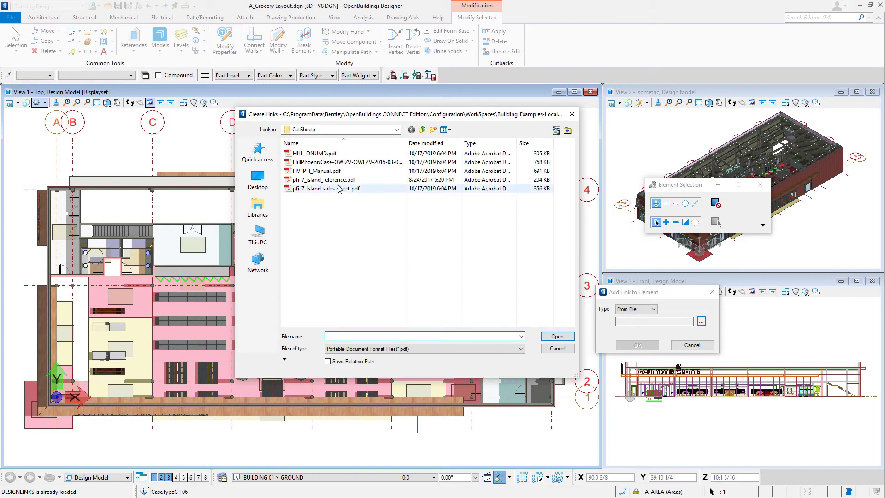
pyautogui.click(322, 180)
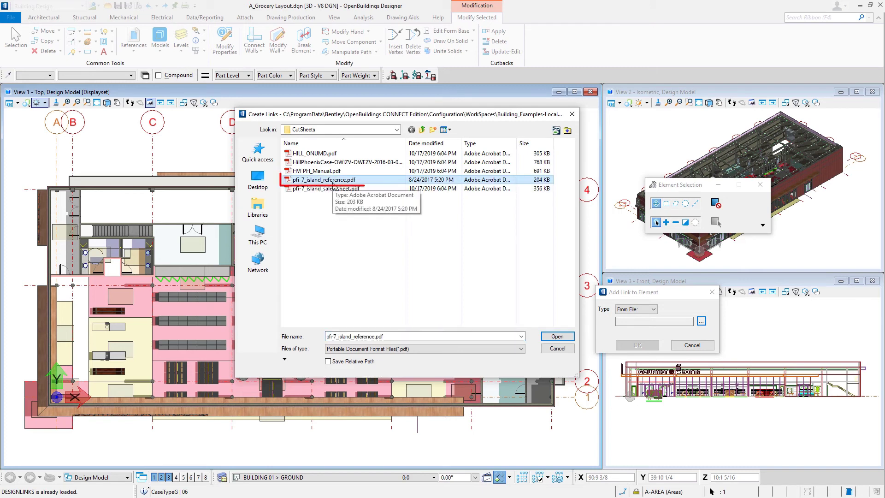
pyautogui.click(555, 336)
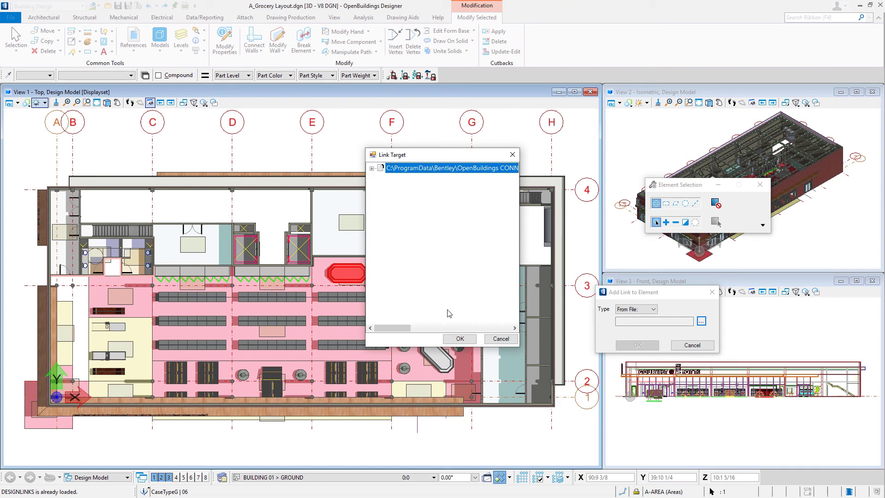
pyautogui.click(460, 339)
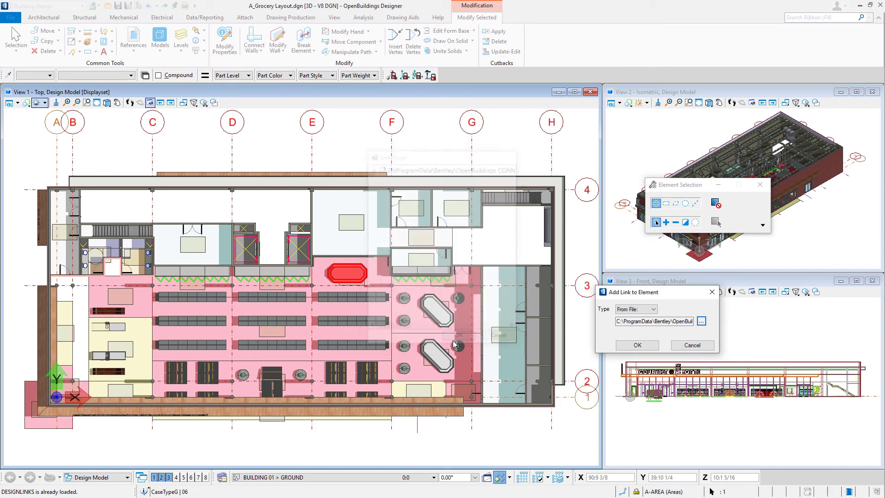
pyautogui.click(637, 345)
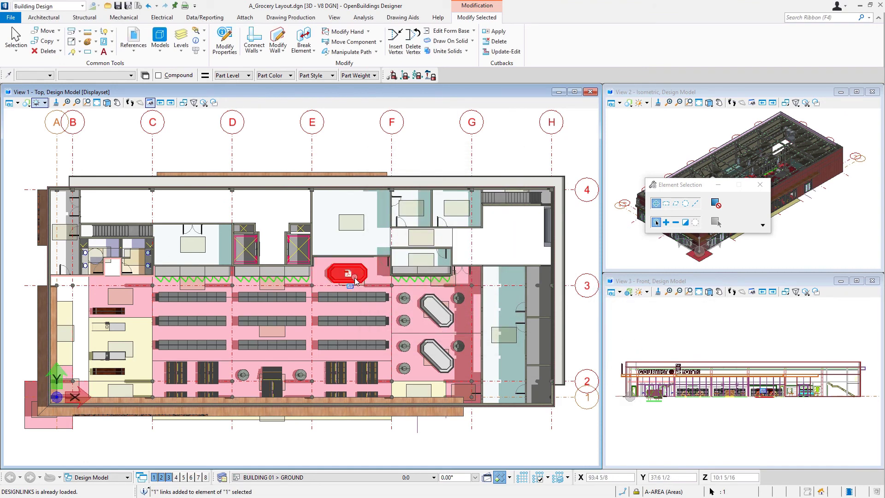
pyautogui.moveTo(356, 281)
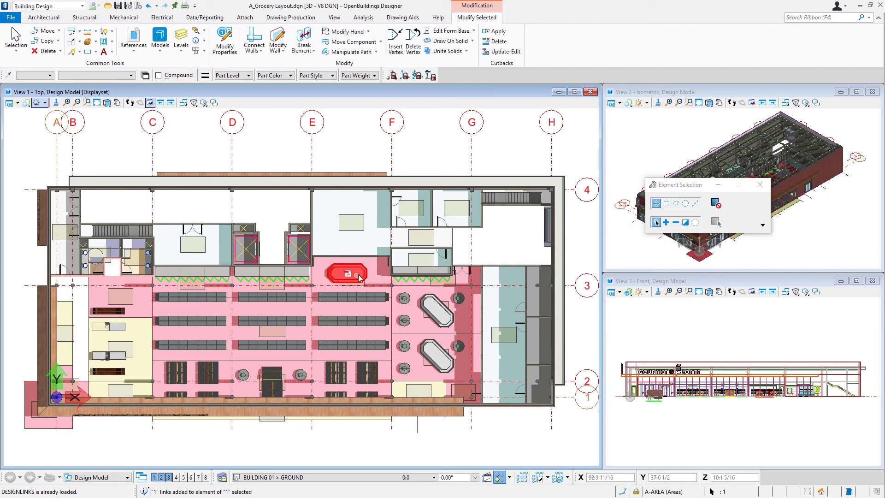
pyautogui.click(355, 149)
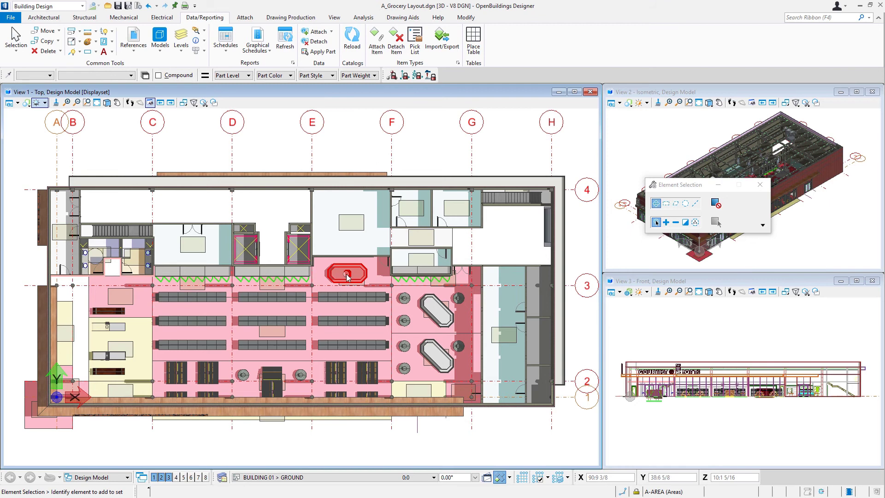
# - Open the island case's linked PDF, examine its model drawings, electrical data and dimensions, and close the document
pyautogui.moveTo(348, 276)
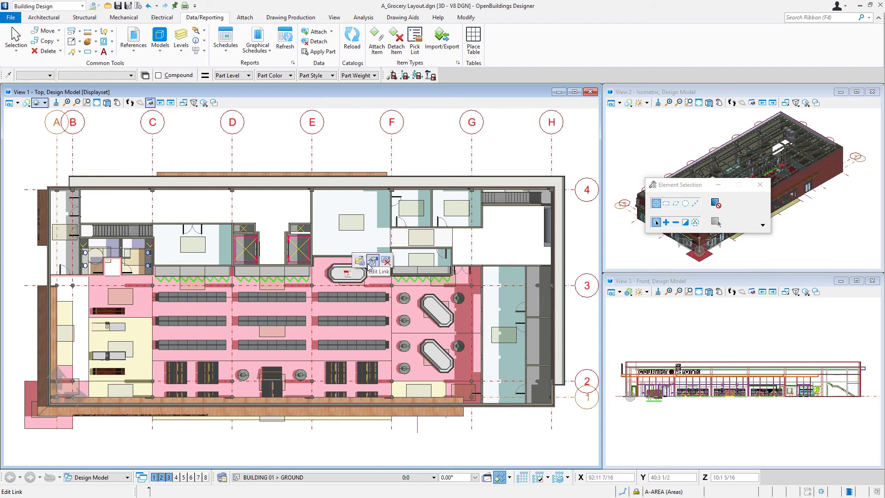
pyautogui.click(360, 262)
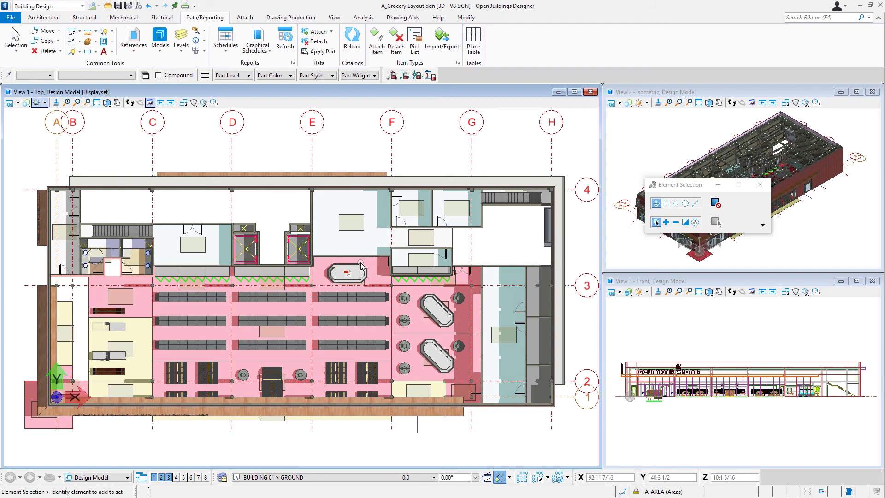
pyautogui.scroll(-5, 414, 239)
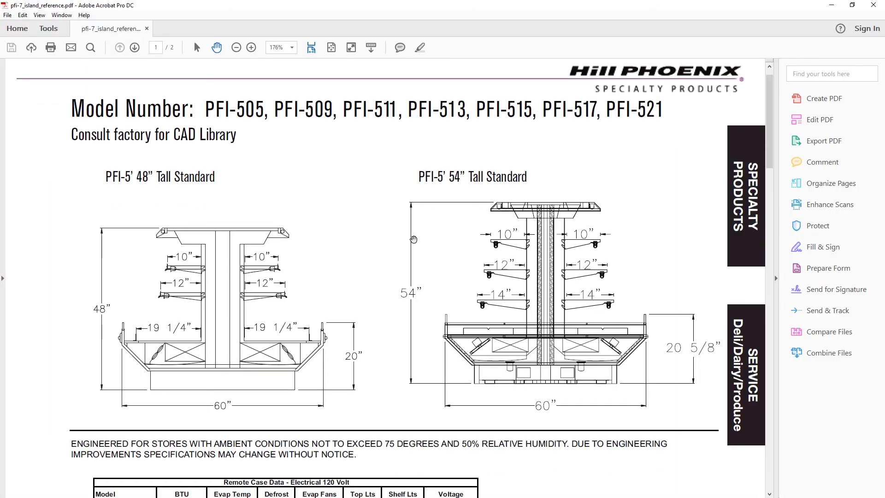
pyautogui.scroll(-7, 413, 240)
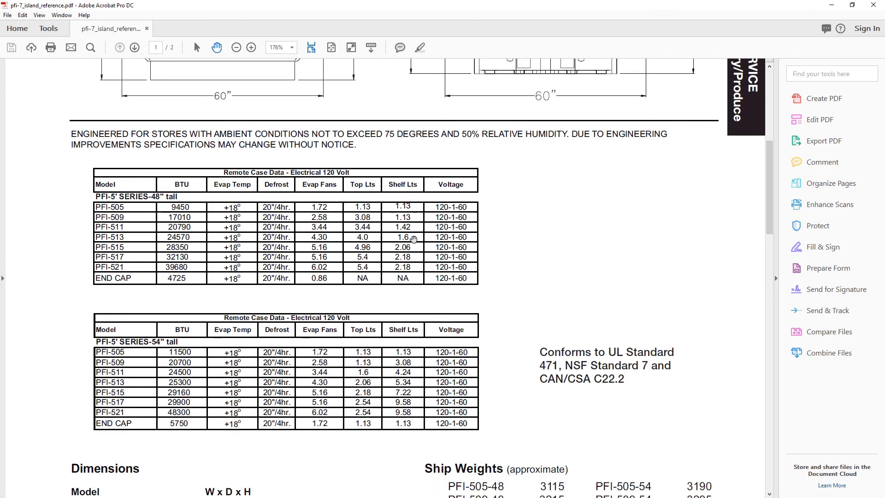
pyautogui.scroll(-9, 413, 240)
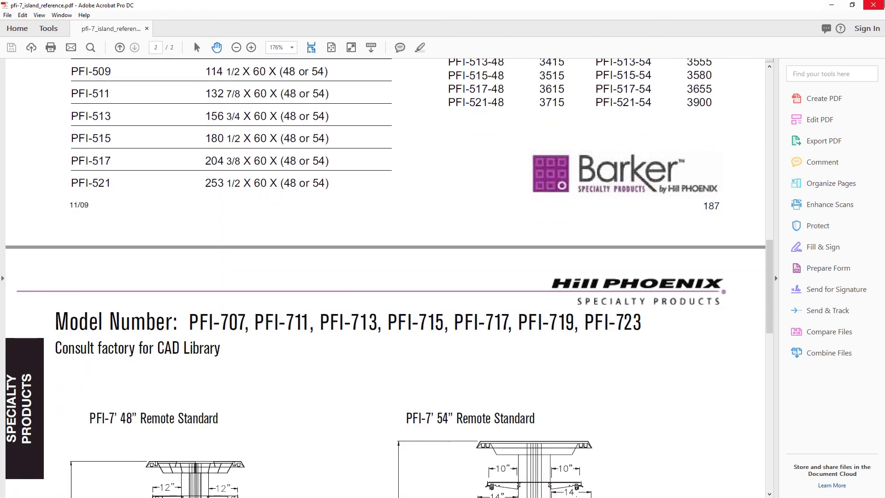
pyautogui.click(874, 6)
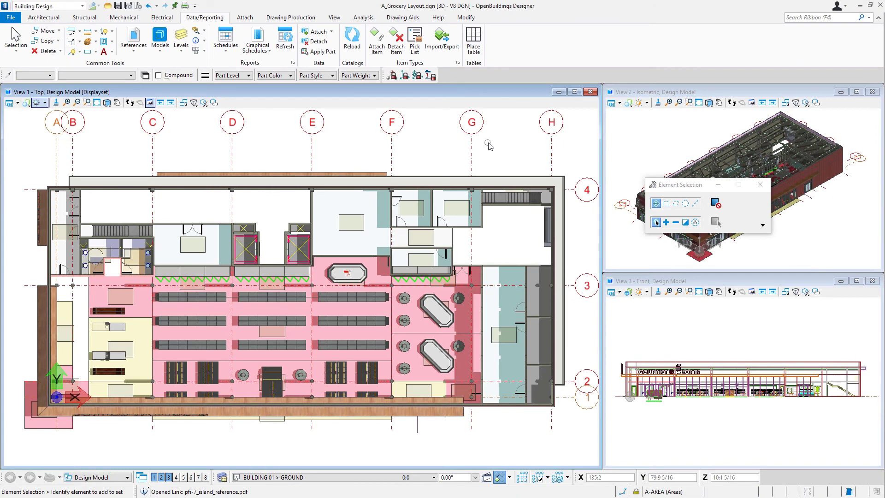